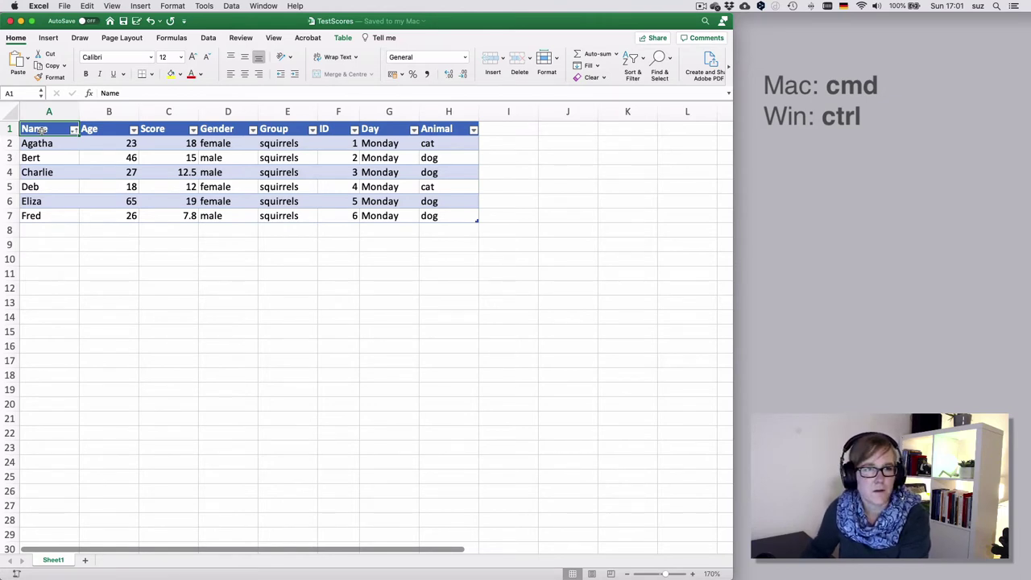
Step: Clear Fred from A7, see Cmd+Down stop at Eliza in A6, then undo to restore Fred
{"action": "key", "text": "super+Down"}
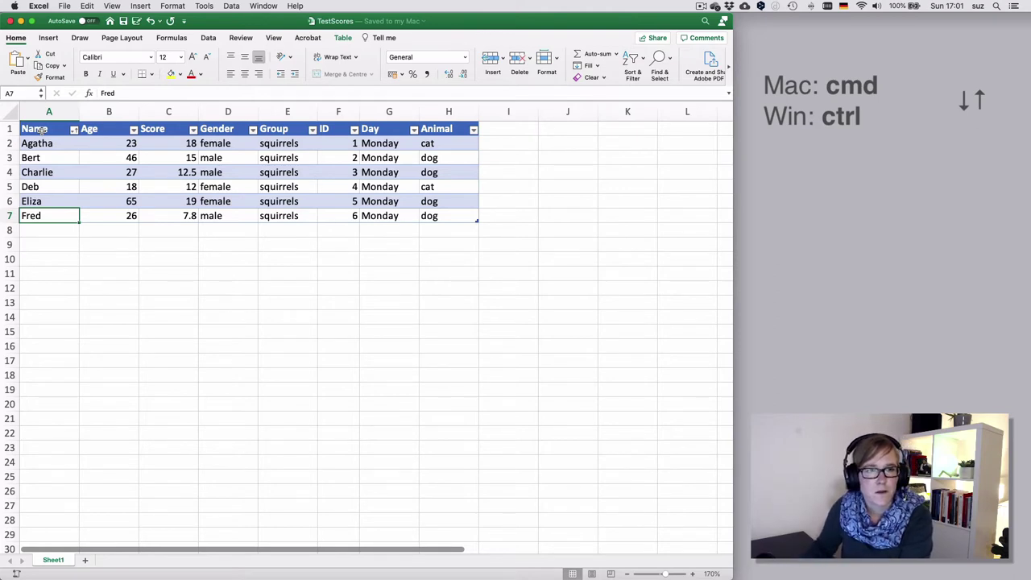
{"action": "key", "text": "Delete"}
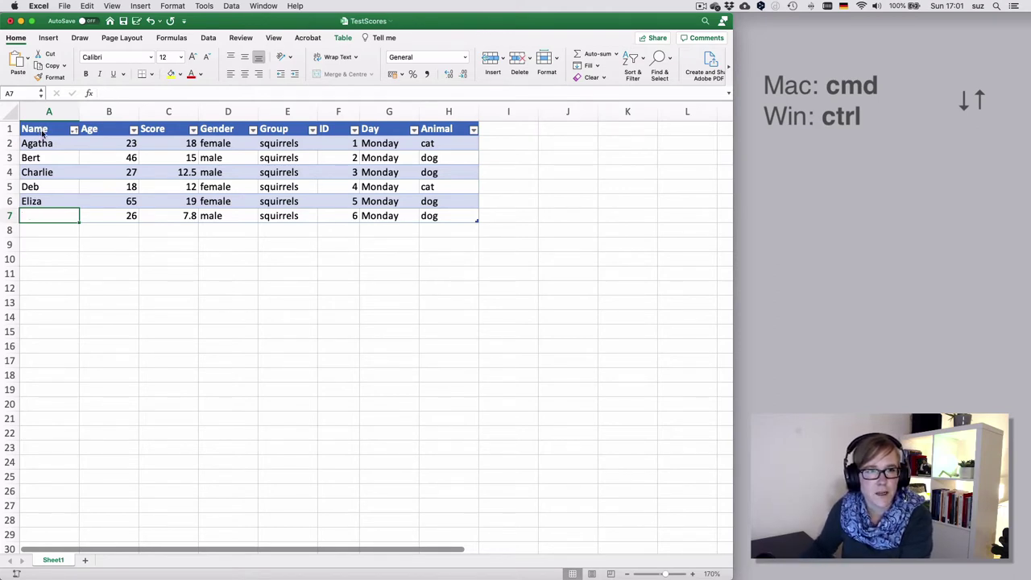
{"action": "key", "text": "super+Up"}
{"action": "key", "text": "super+Up"}
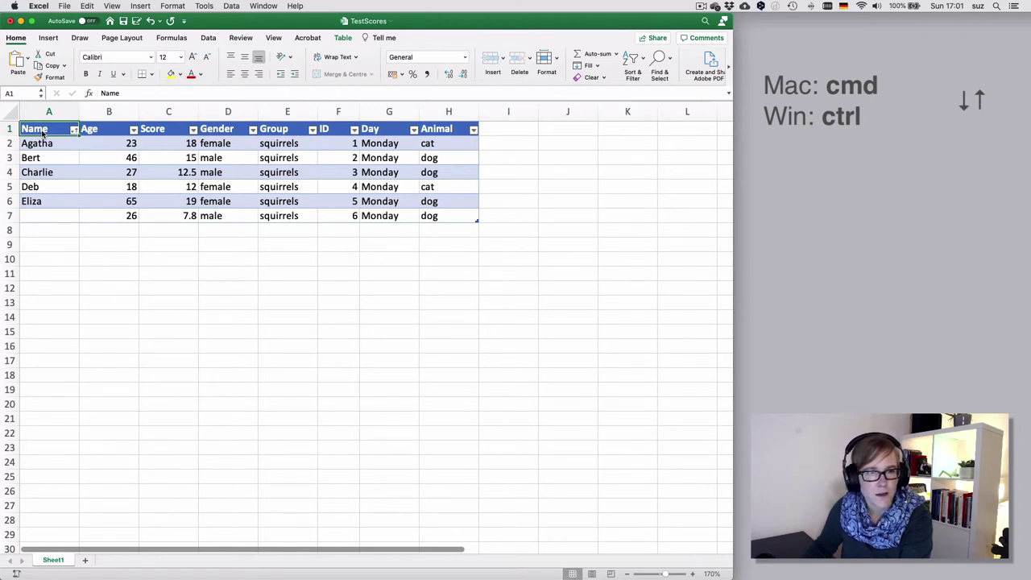
{"action": "key", "text": "super+Down"}
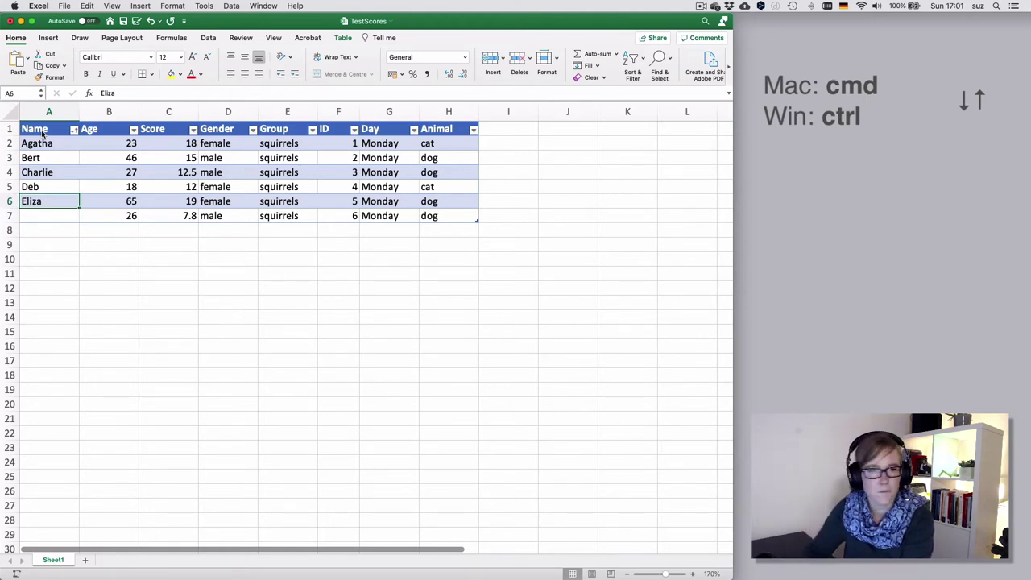
{"action": "key", "text": "super+z"}
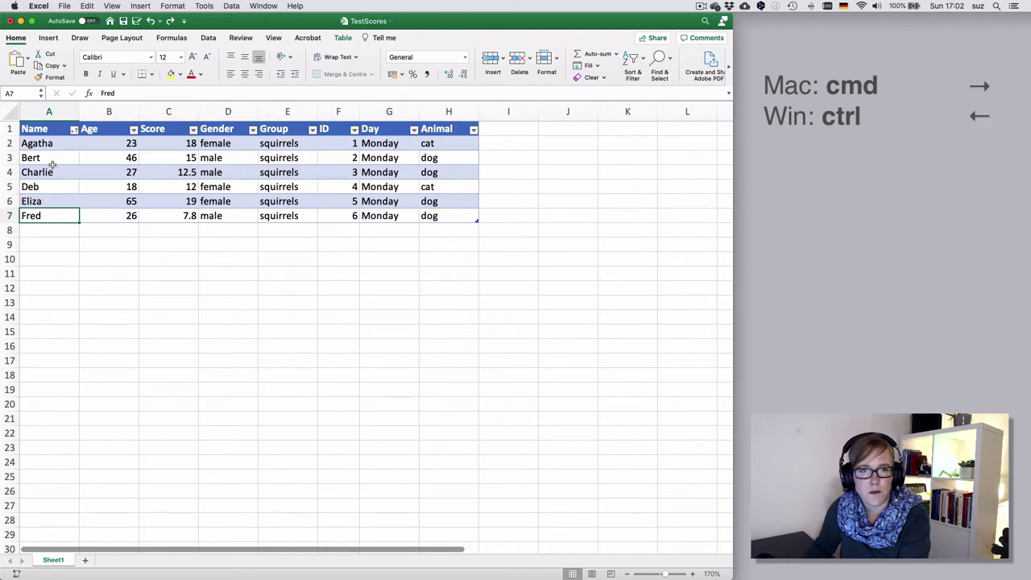
{"action": "key", "text": "super+Right"}
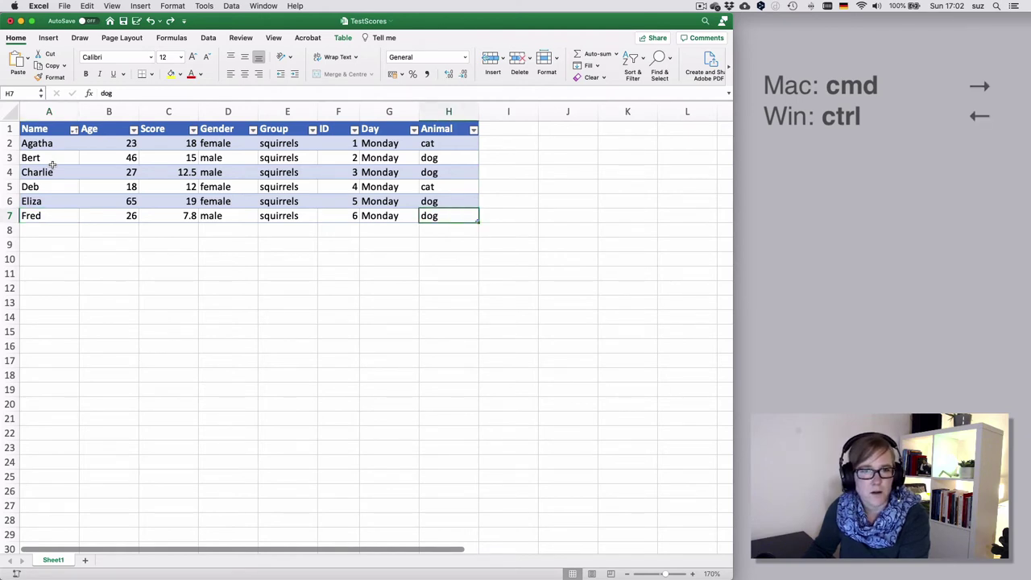
{"action": "key", "text": "super+Left"}
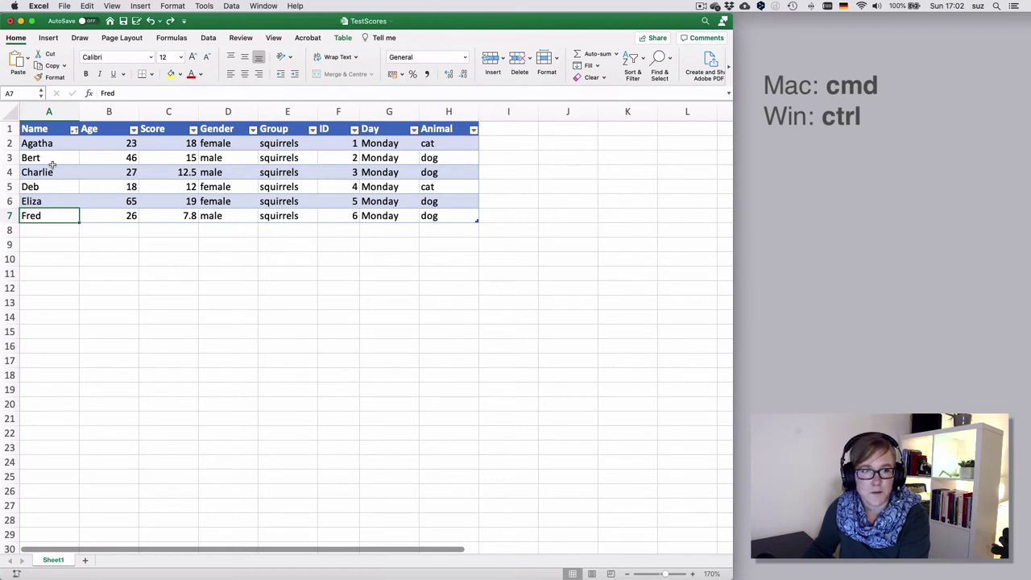
Step: From A8 jump to row 1048576, then back up to Fred in A7 and the Name header A1
{"action": "key", "text": "Down"}
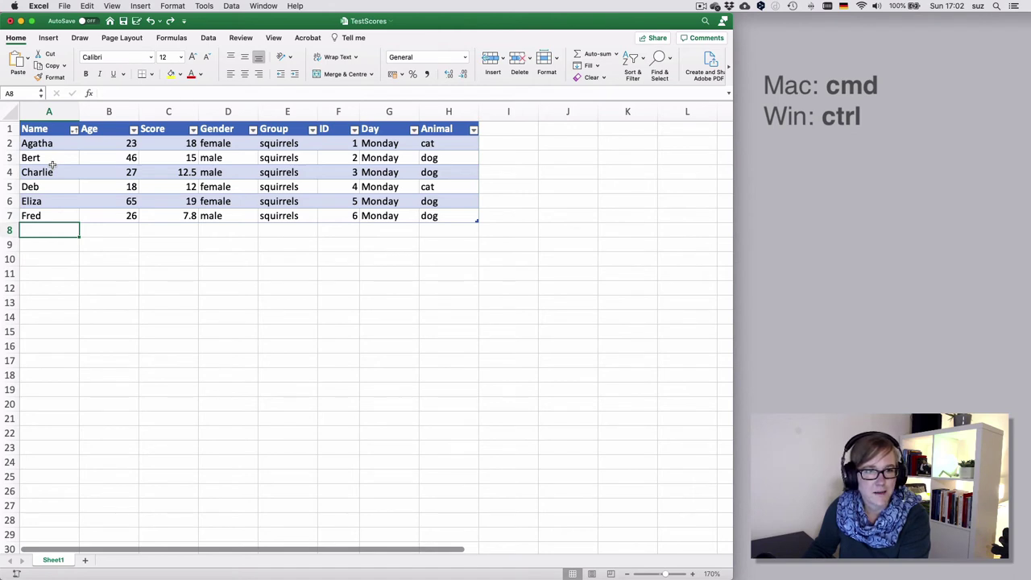
{"action": "key", "text": "super+Down"}
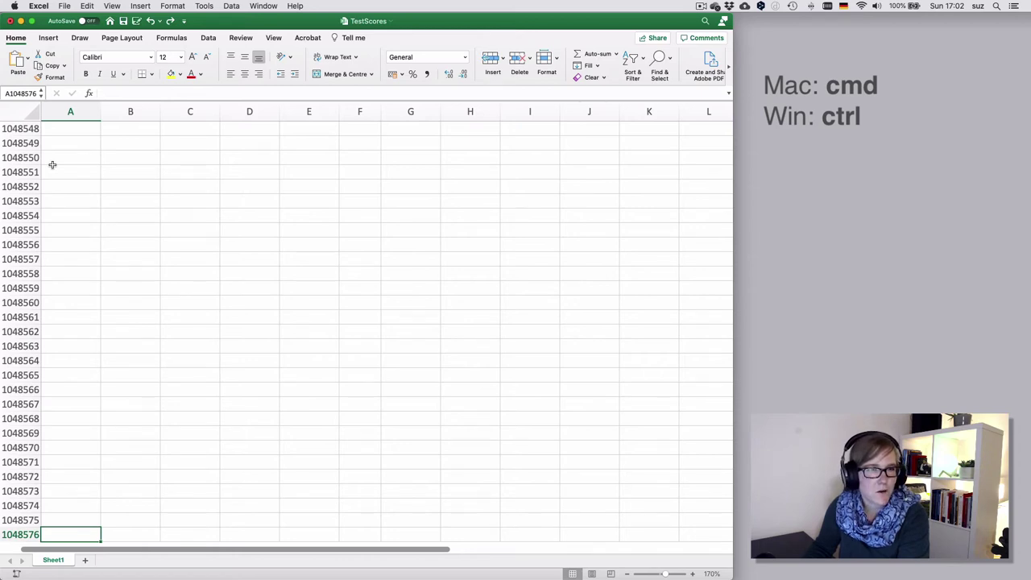
{"action": "key", "text": "super+Up"}
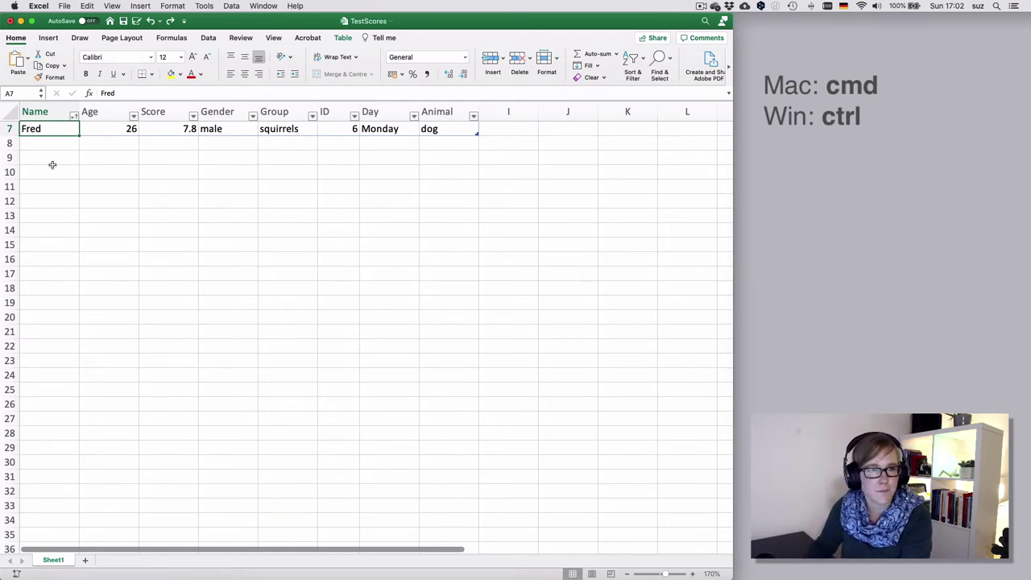
{"action": "key", "text": "super+Up"}
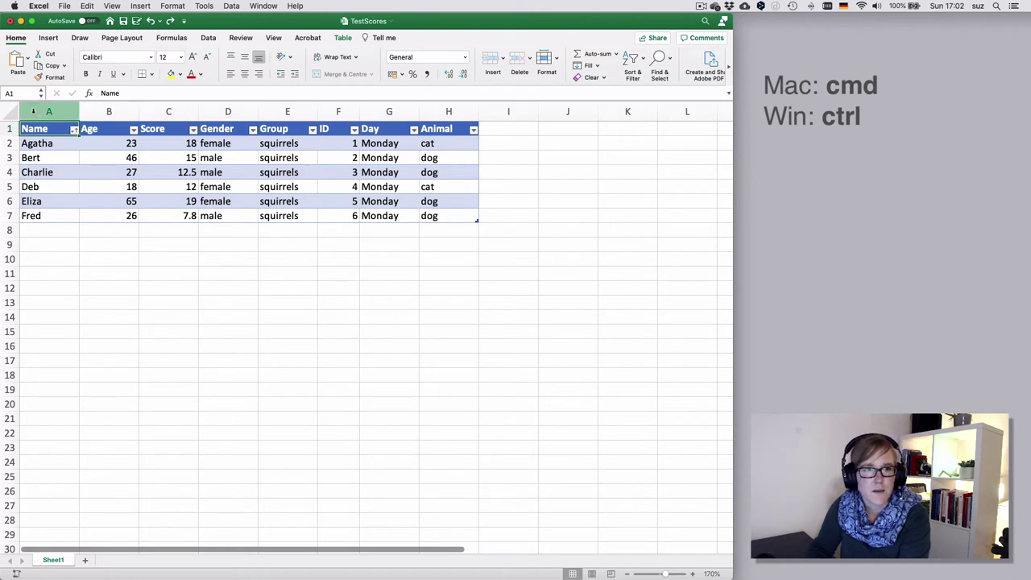
Step: Select all of column A, then all of row 2, then make cell A1 active
{"action": "left_click", "coordinate": [34, 111]}
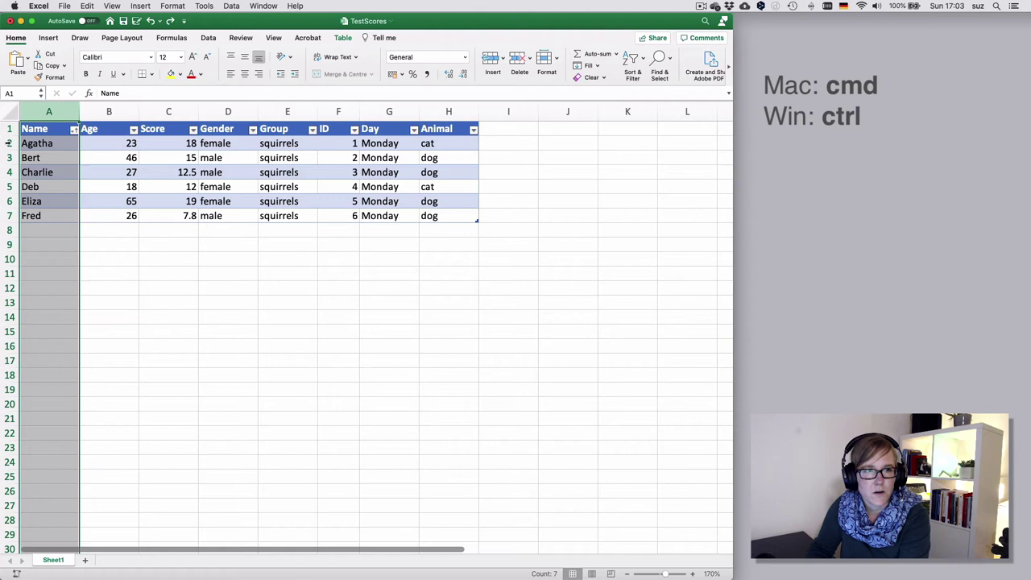
{"action": "left_click", "coordinate": [9, 143]}
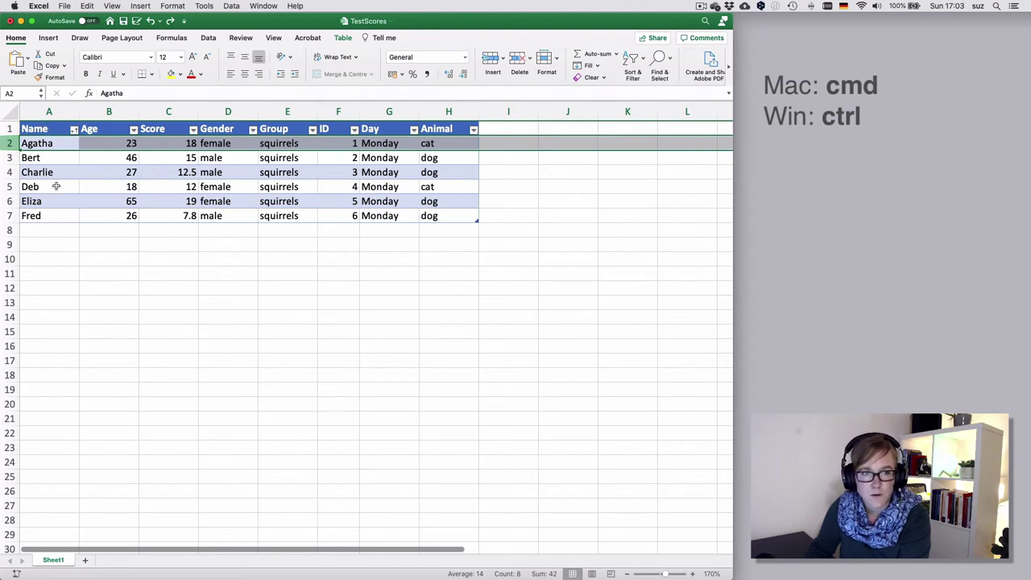
{"action": "left_click", "coordinate": [47, 129]}
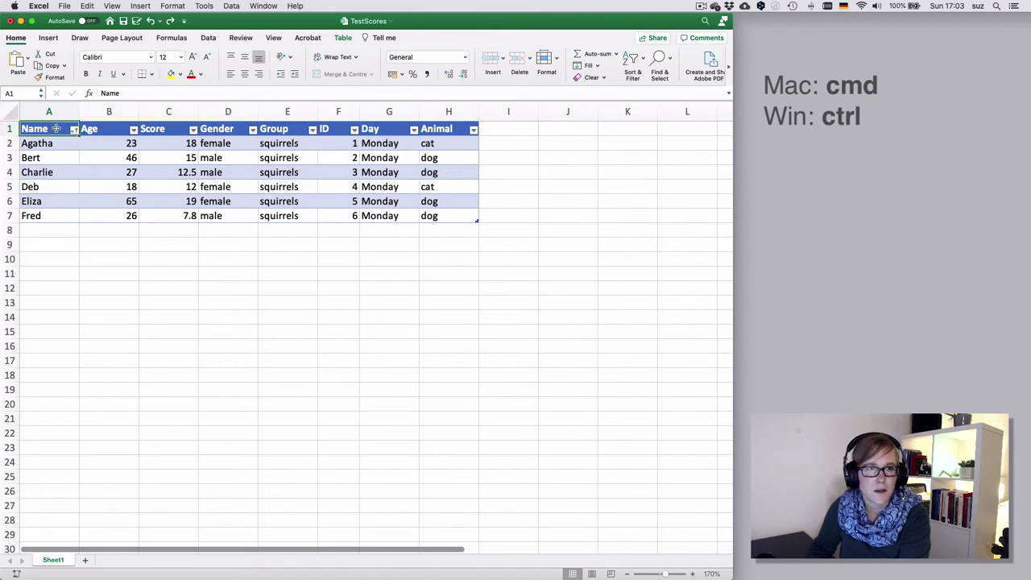
Step: Select A1:A7, then Bert's row A3:H3, then return via Agatha's A2 to the Name header A1
{"action": "left_click_drag", "start_coordinate": [55, 129], "coordinate": [54, 214]}
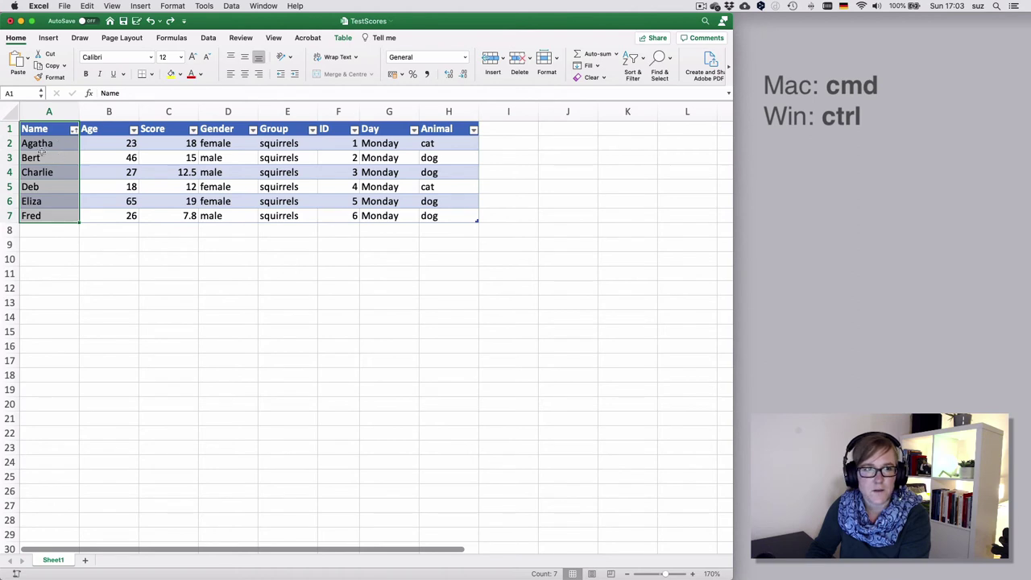
{"action": "left_click_drag", "start_coordinate": [38, 157], "coordinate": [448, 161]}
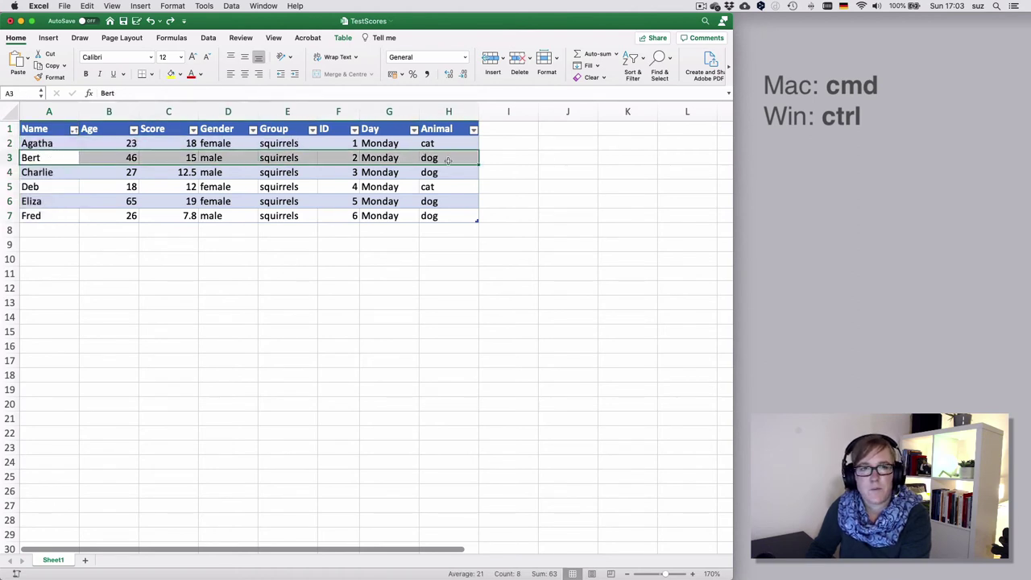
{"action": "left_click", "coordinate": [59, 142]}
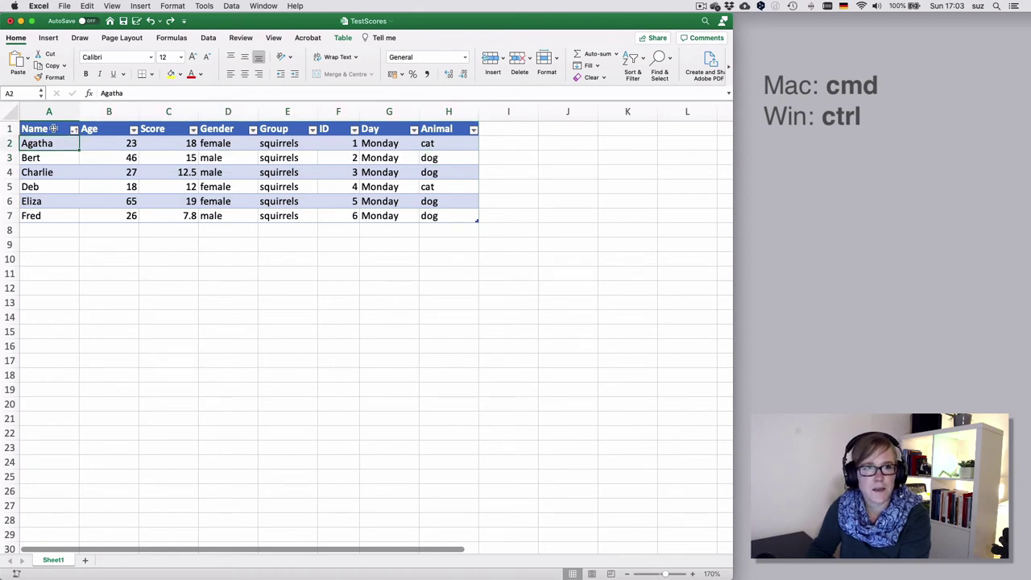
{"action": "left_click", "coordinate": [53, 127]}
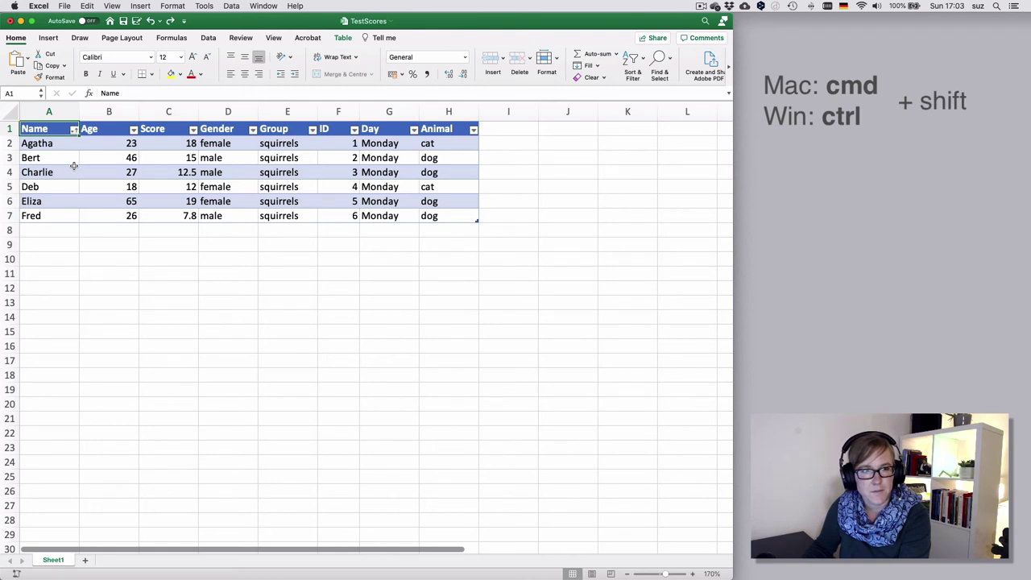
Step: Select the Name column A1:A7 with Cmd+Shift+Down, collapse it to A1, then reselect it
{"action": "key", "text": "super+shift+Down"}
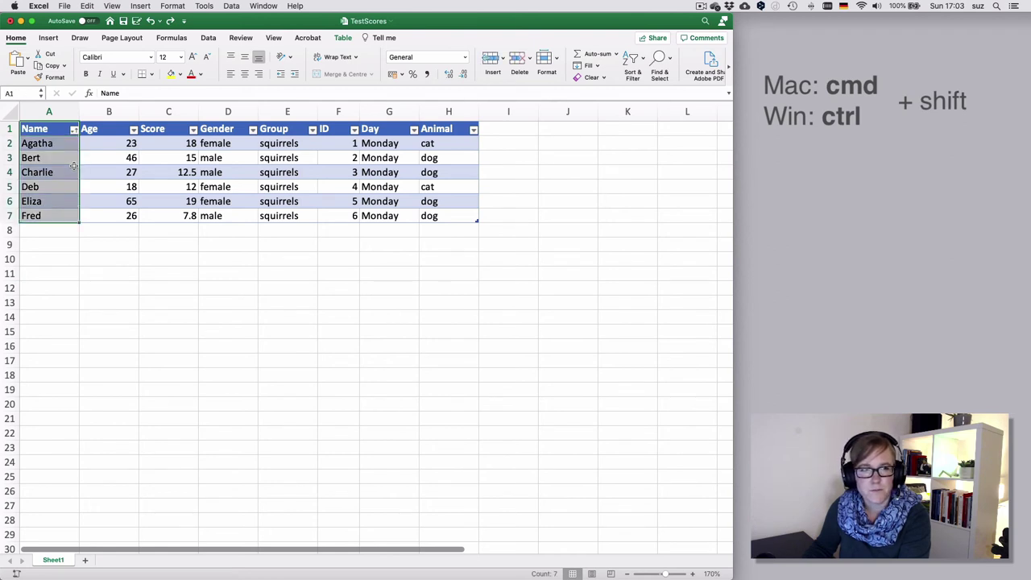
{"action": "key", "text": "super+shift+Up"}
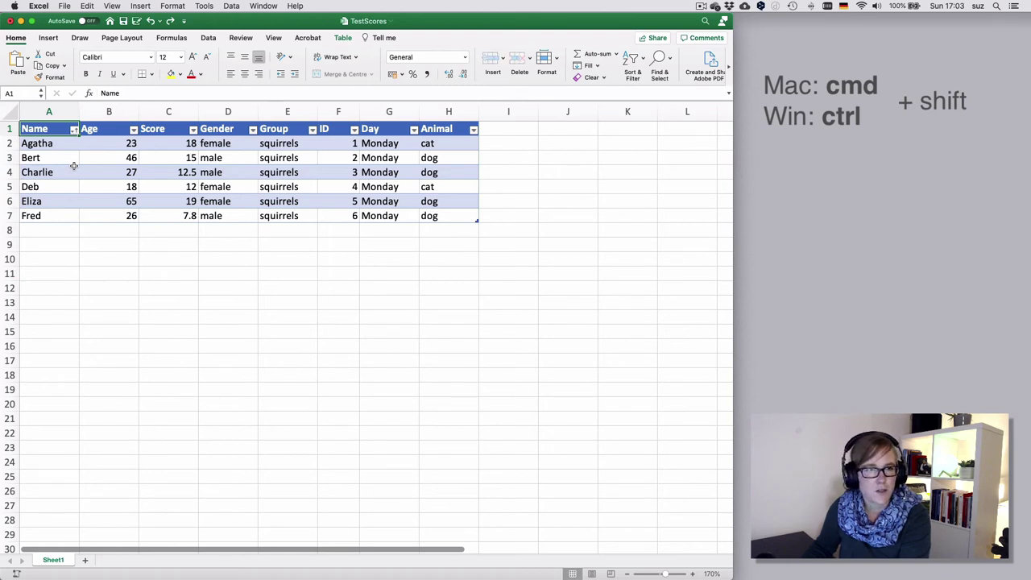
{"action": "key", "text": "super+shift+Down"}
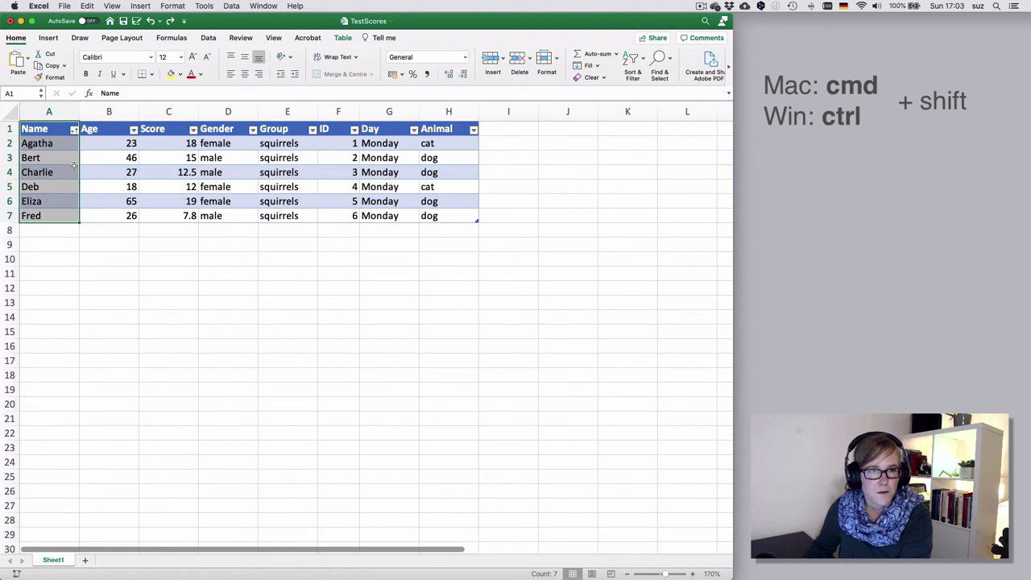
Step: Select Bert's row A3:H3, then Charlie's row, briefly the whole sheet row 4, then return to A2
{"action": "left_click", "coordinate": [56, 154]}
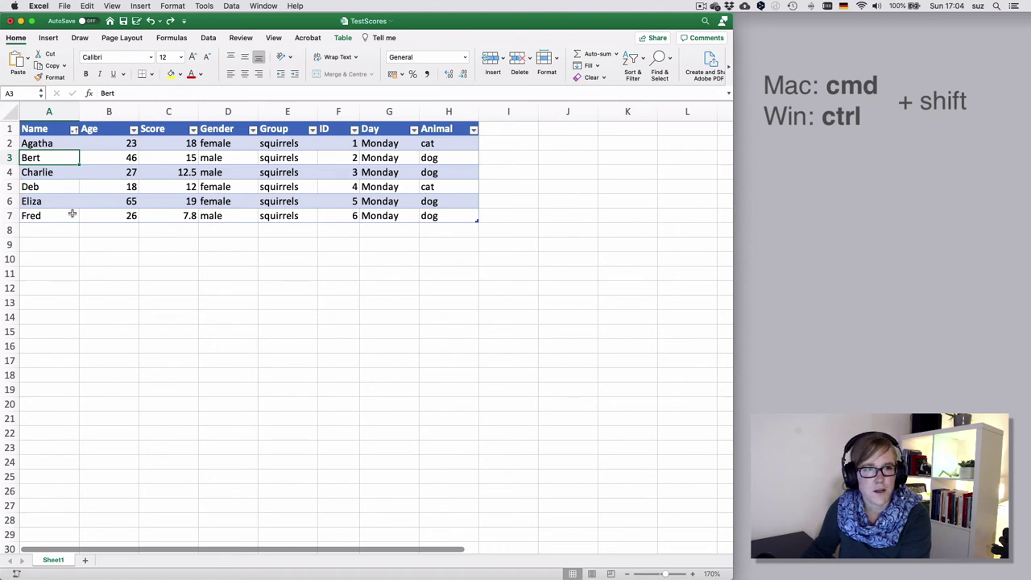
{"action": "key", "text": "super+shift+Right"}
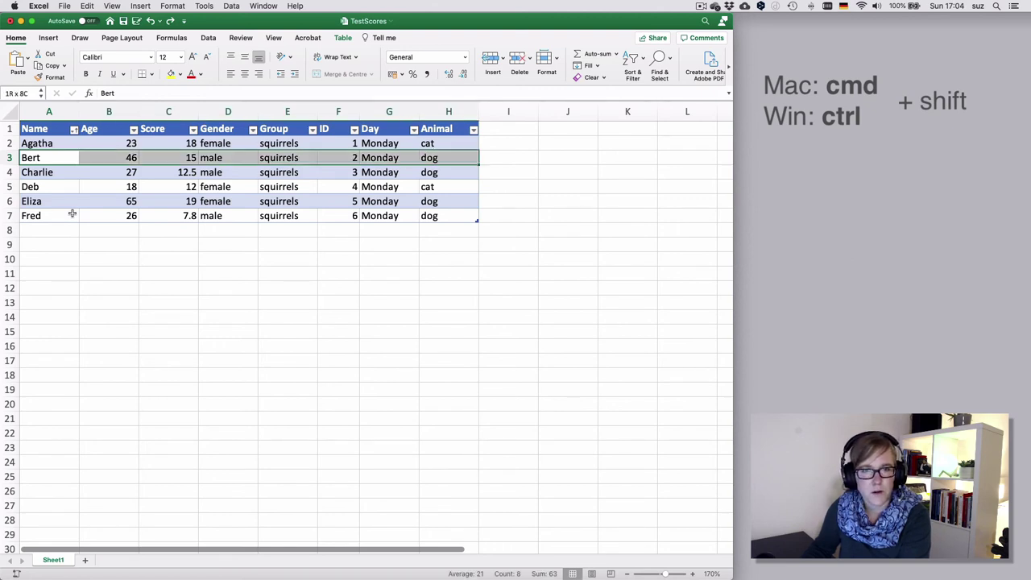
{"action": "key", "text": "Down"}
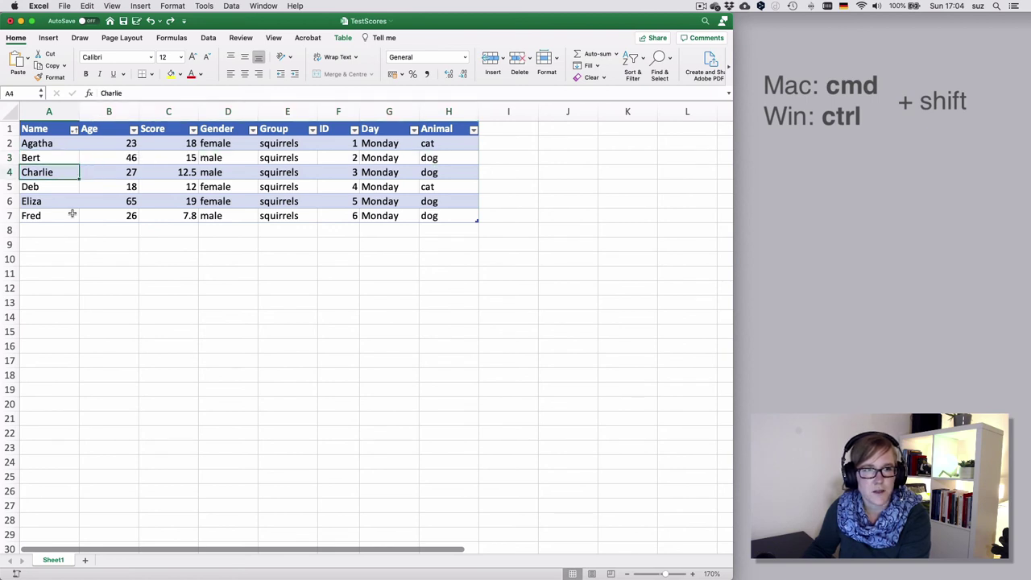
{"action": "key", "text": "super+shift+Right"}
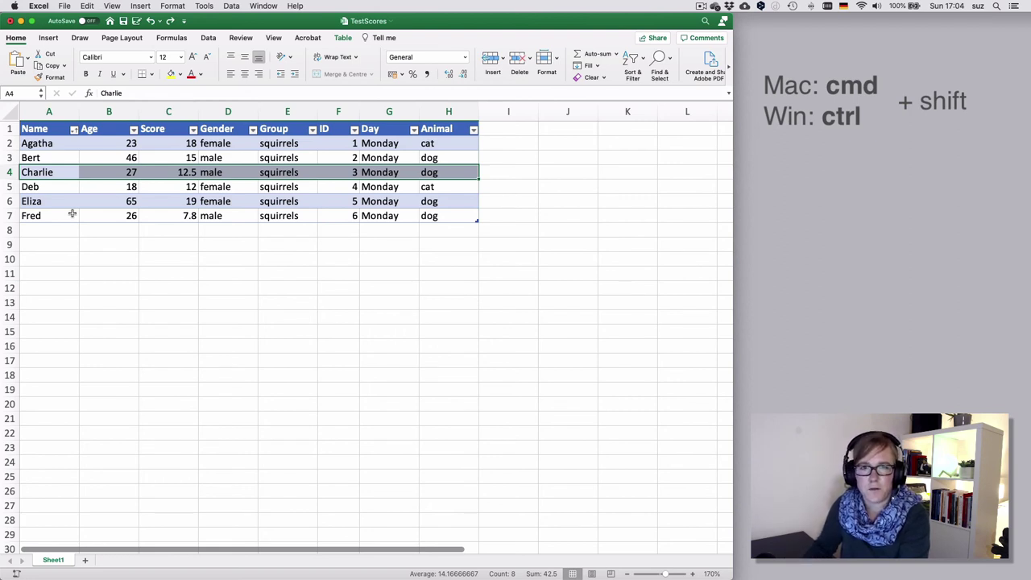
{"action": "key", "text": "super+shift+Right"}
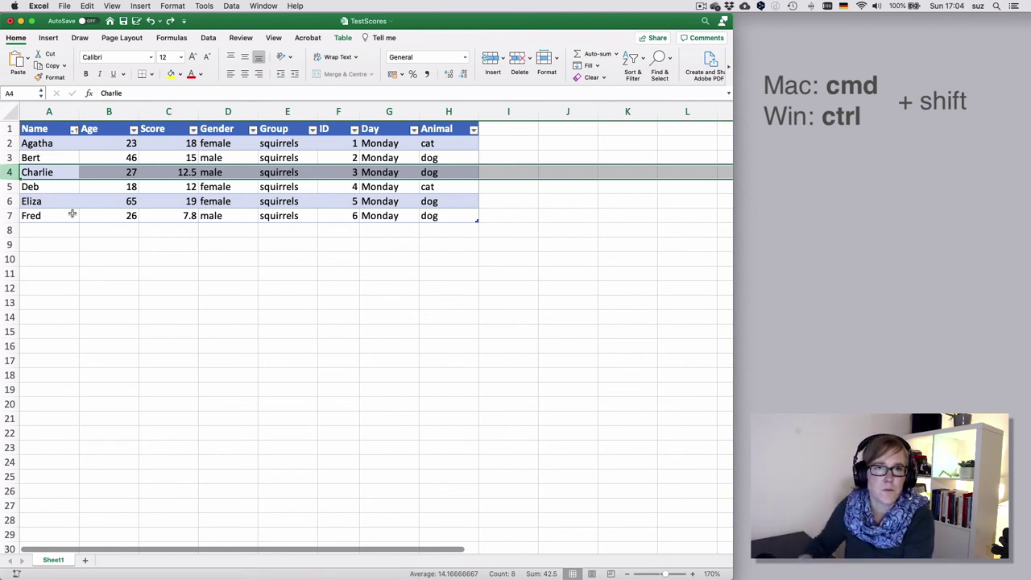
{"action": "key", "text": "super+shift+Left"}
{"action": "key", "text": "Up"}
{"action": "key", "text": "Up"}
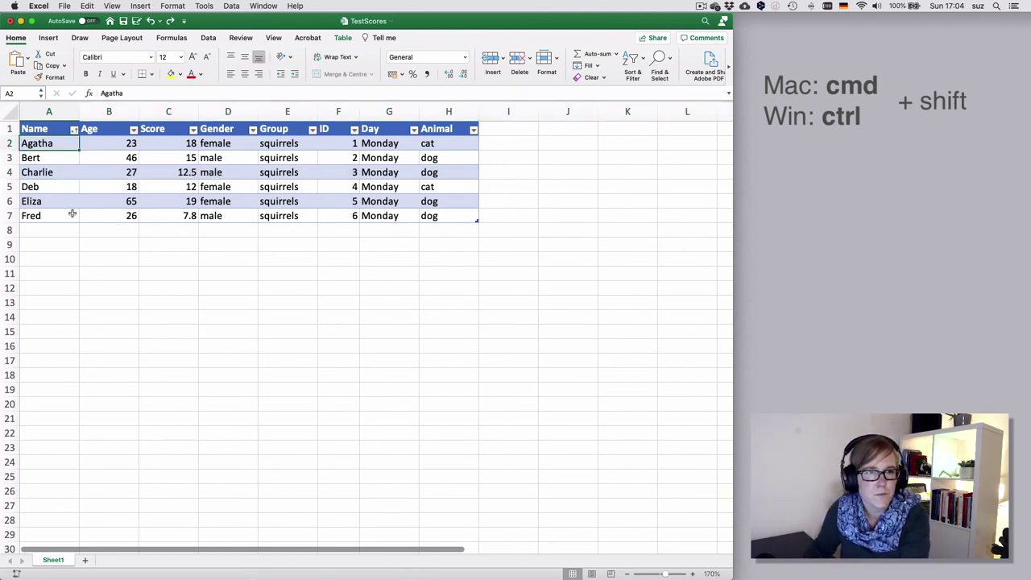
Step: Select Bert's row A3:H3 and extend the selection down through Eliza's row to A3:H6
{"action": "key", "text": "Down"}
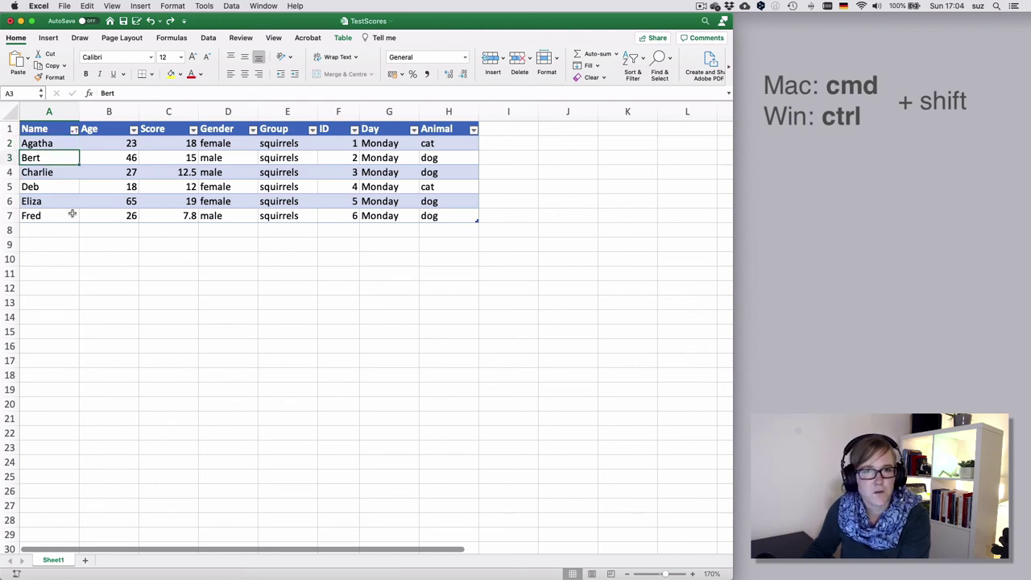
{"action": "key", "text": "super+shift+Right"}
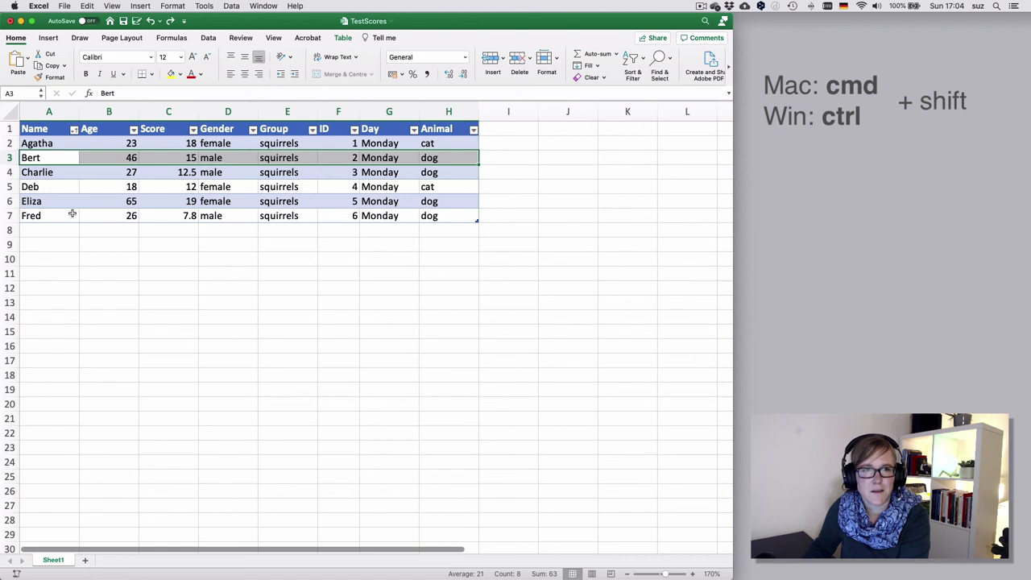
{"action": "key", "text": "shift+Down"}
{"action": "key", "text": "shift+Down"}
{"action": "key", "text": "shift+Down"}
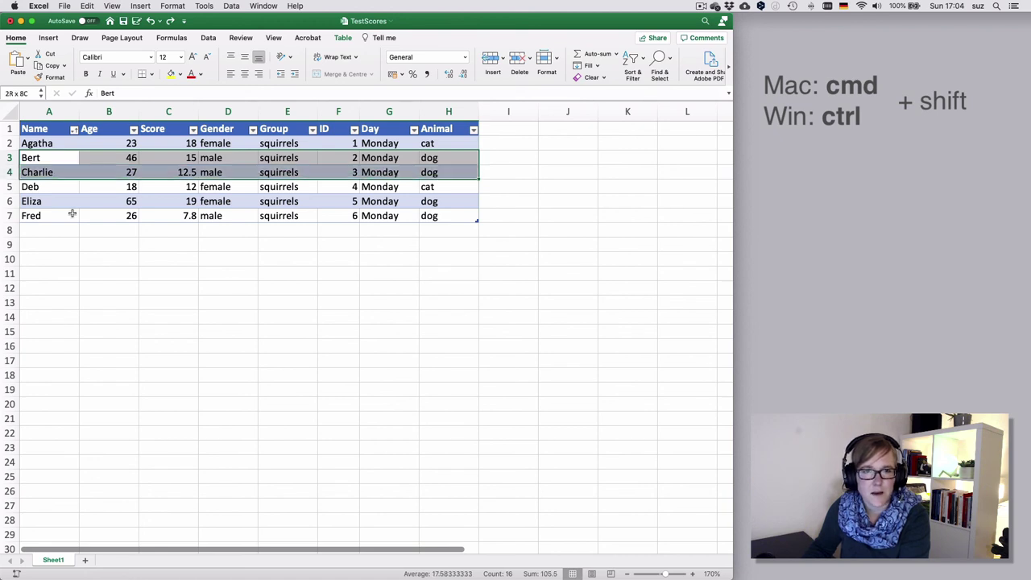
{"action": "key", "text": "shift+Up"}
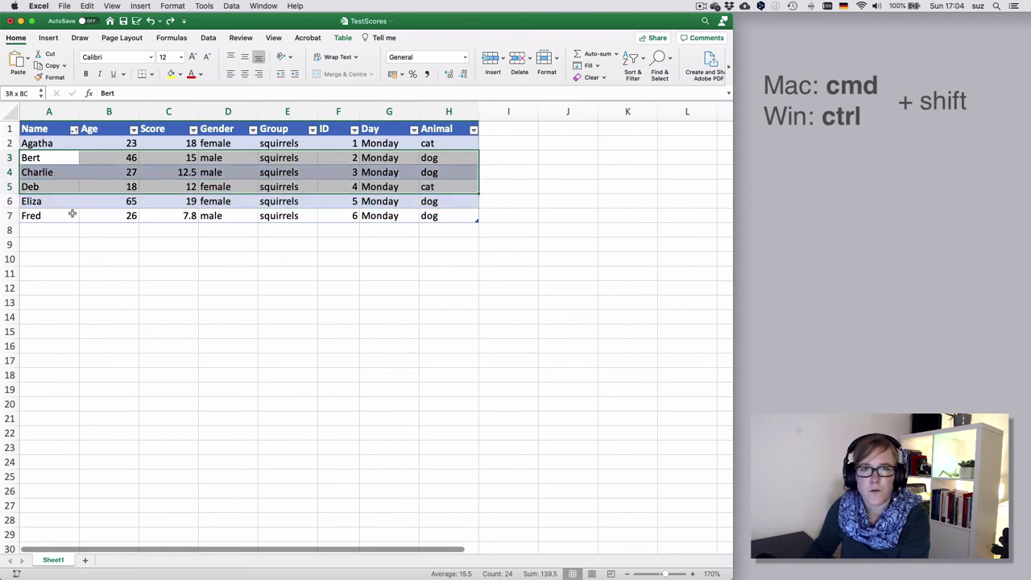
{"action": "key", "text": "shift+Up"}
{"action": "key", "text": "shift+Down"}
{"action": "key", "text": "shift+Down"}
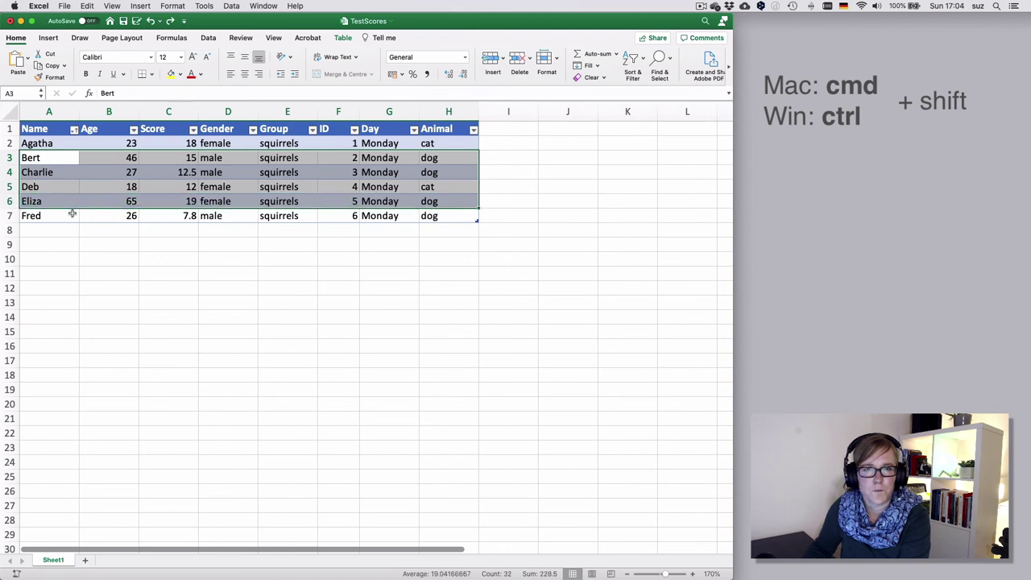
Step: Click Bert's cell A3 to drop the A3:H6 selection
{"action": "left_click", "coordinate": [65, 156]}
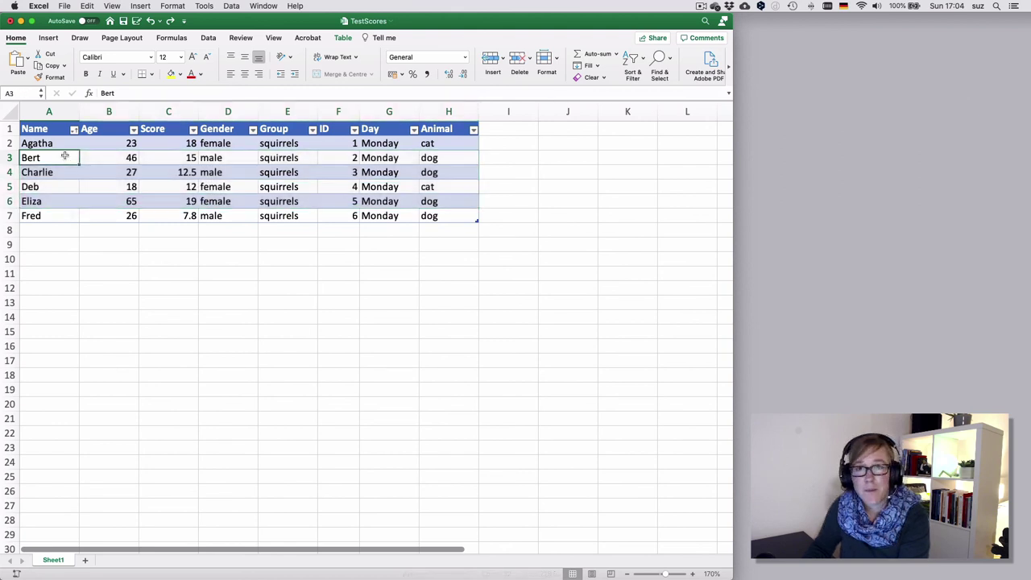